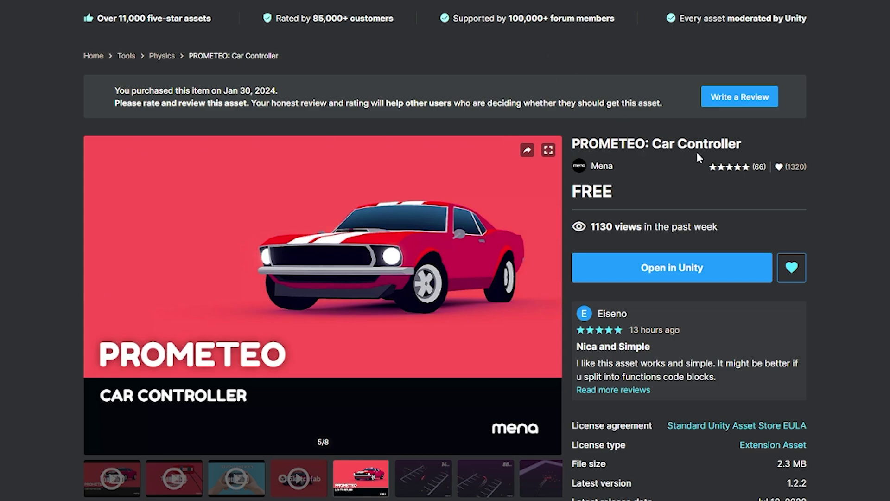
# - Open the PROMETEO: Car Controller asset in Unity from its Asset Store page
pyautogui.click(658, 272)
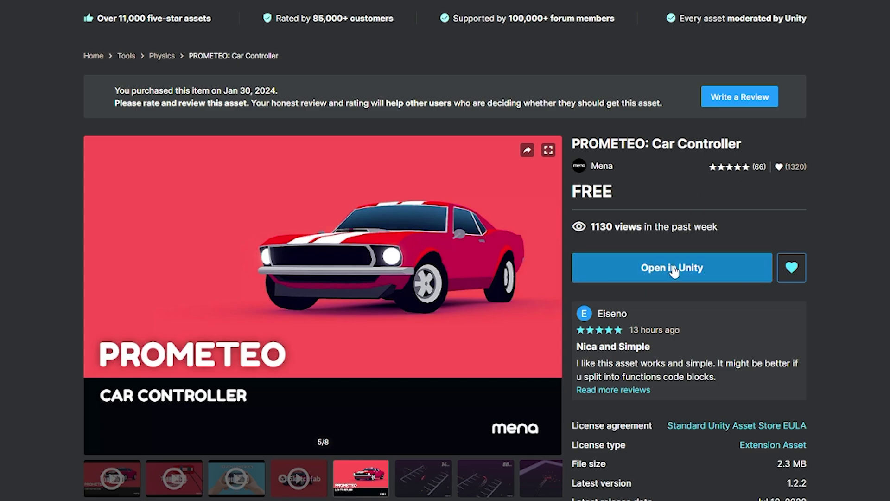
pyautogui.scroll(-10, 672, 267)
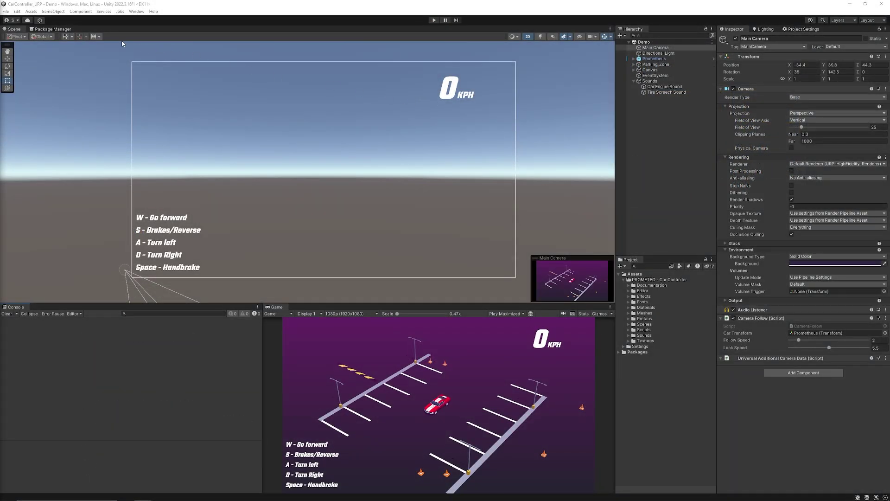
# - Enable the Material Upgrade converter for Built-in to URP in the Render Pipeline Converter, and close the converter
pyautogui.click(137, 12)
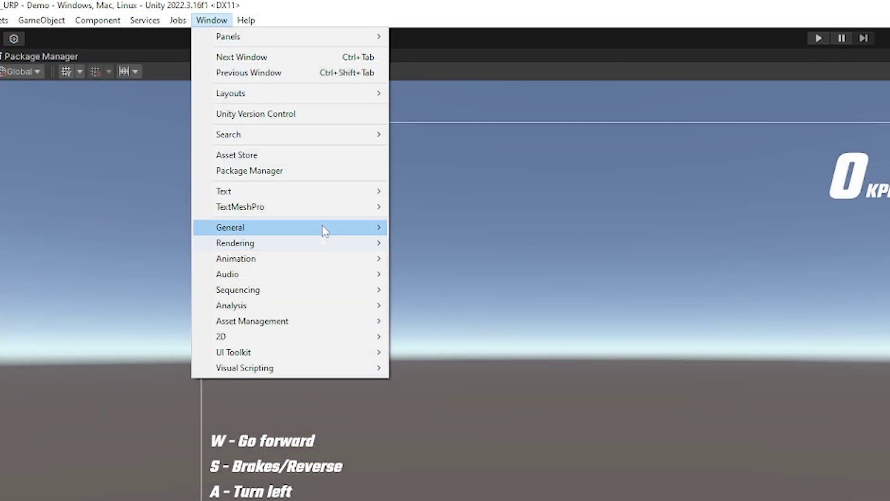
pyautogui.moveTo(186, 120)
pyautogui.click(503, 297)
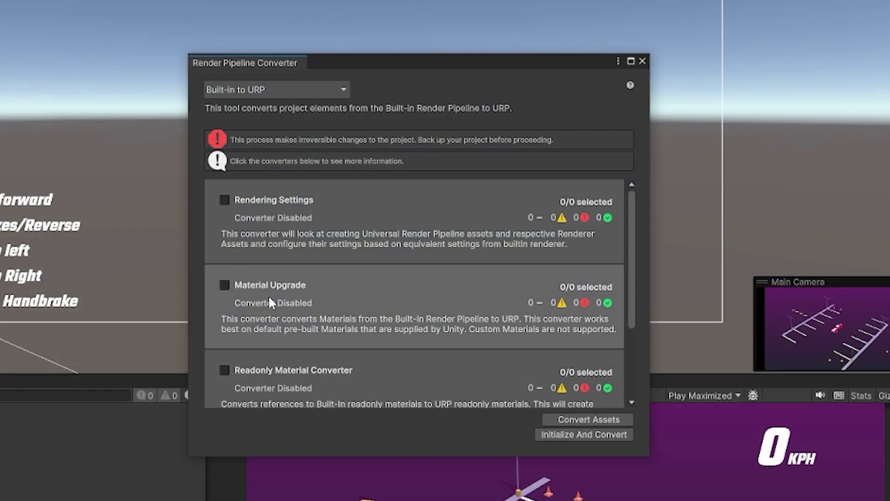
pyautogui.click(225, 284)
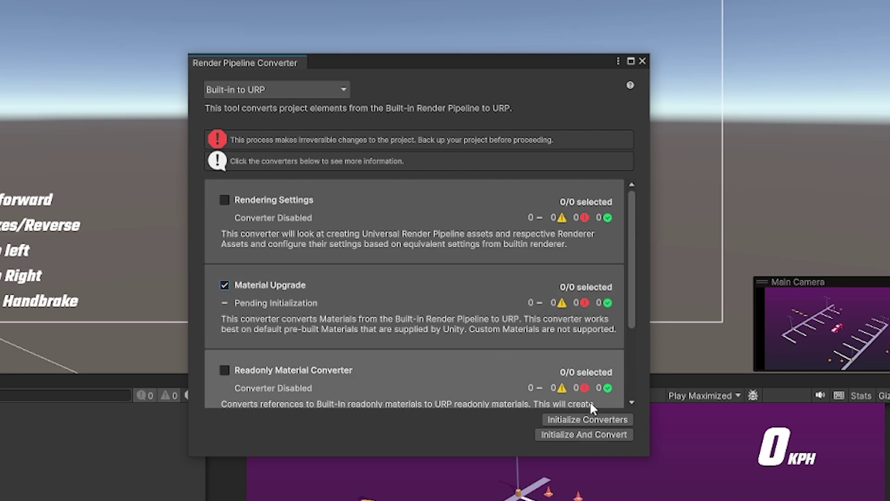
pyautogui.click(642, 61)
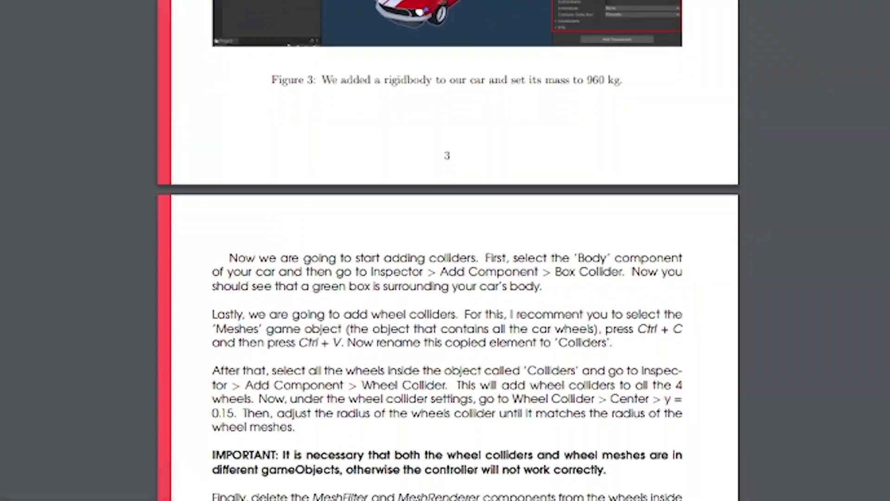
# - Look through the PROMETEO - Car Controller asset folders and examine the Prometheus prefab
pyautogui.scroll(-15, 447, 250)
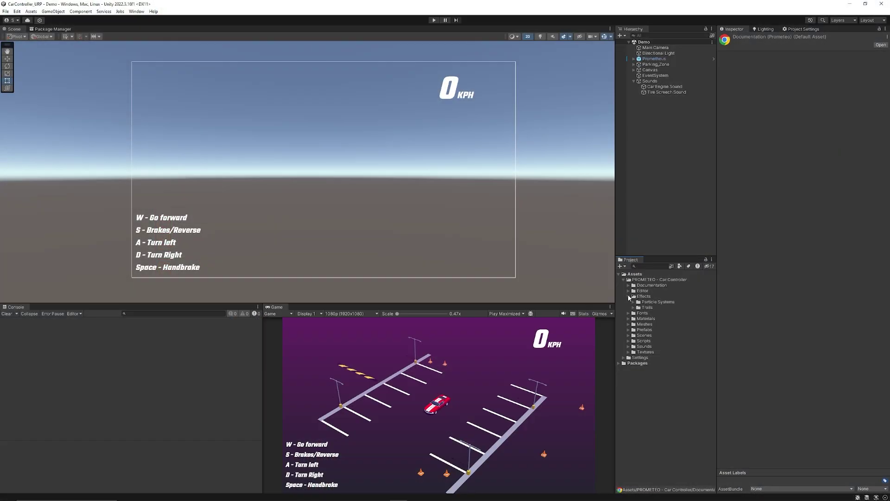
pyautogui.click(628, 296)
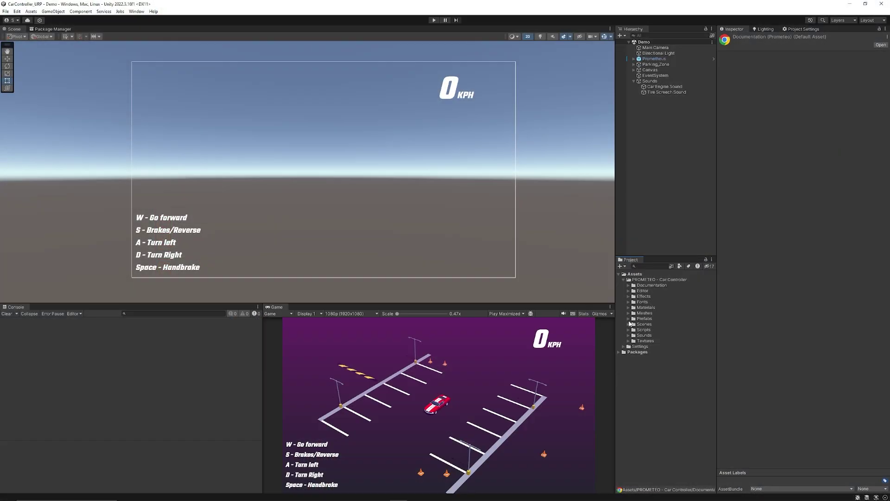
pyautogui.click(628, 319)
pyautogui.click(653, 330)
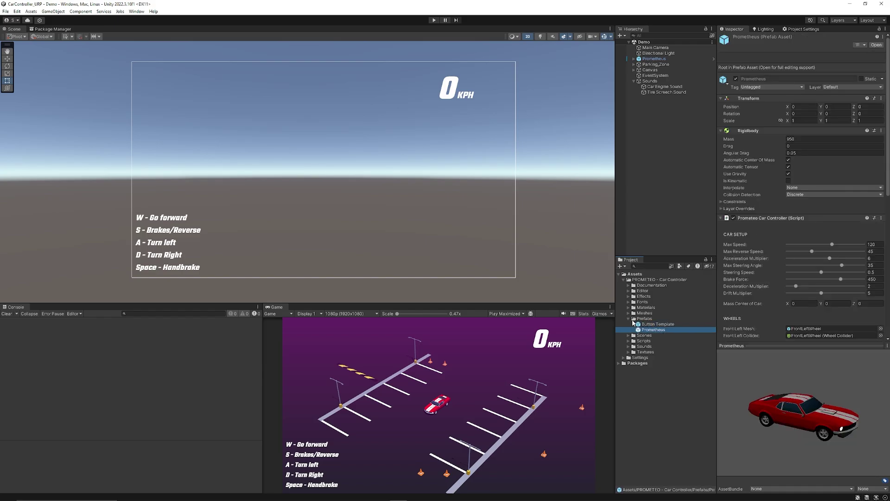
pyautogui.click(629, 319)
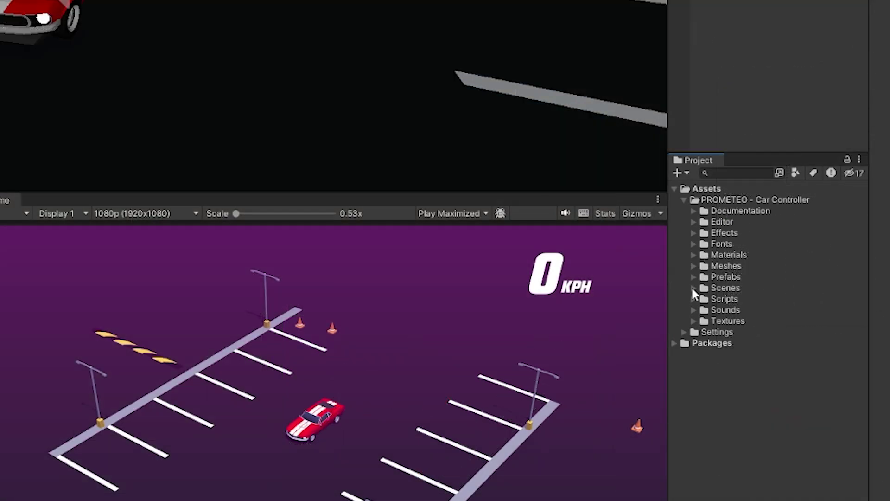
# - Examine the Demo scene's Sounds object and its Car Engine Sound audio source
pyautogui.click(693, 287)
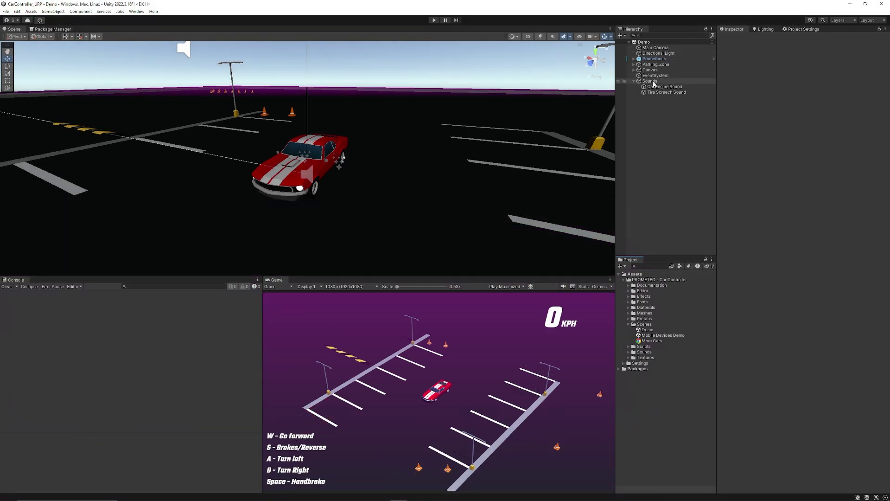
pyautogui.click(650, 81)
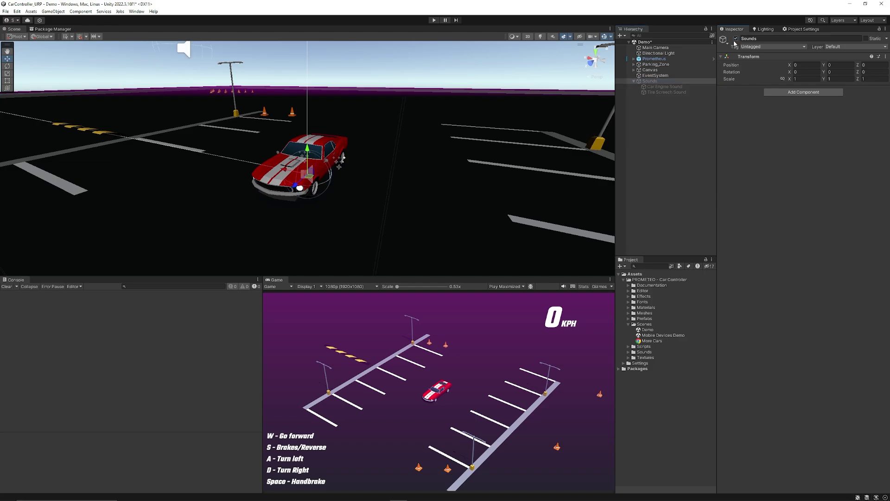
pyautogui.click(680, 87)
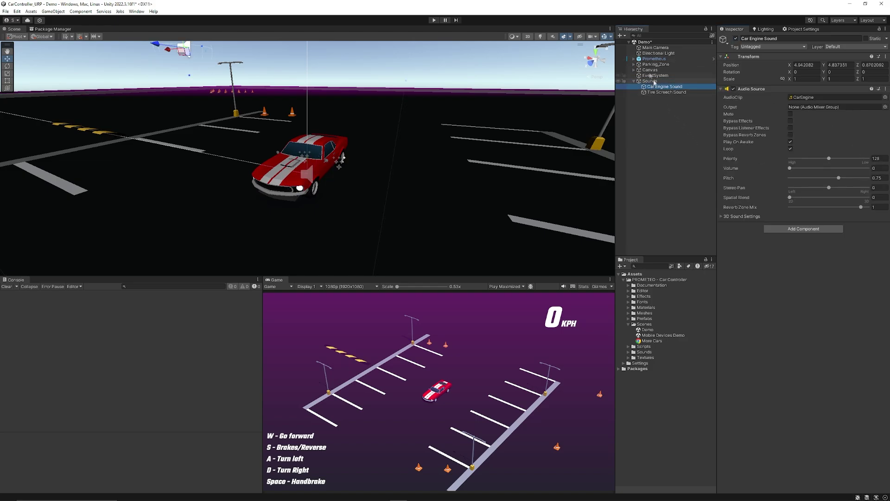
# - Examine the Prometheus car in the scene and its Prometeo Car Controller settings, from Car Setup down to Touch Controls
pyautogui.click(634, 60)
pyautogui.click(655, 59)
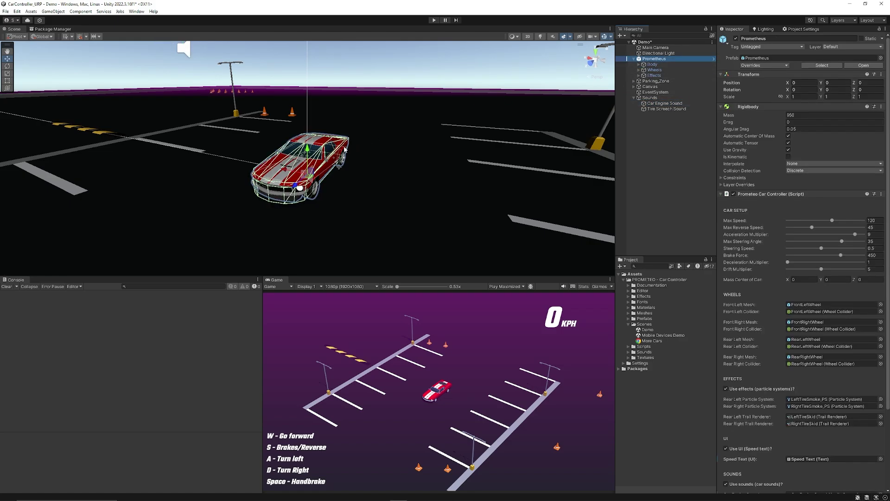
pyautogui.scroll(2, 332, 159)
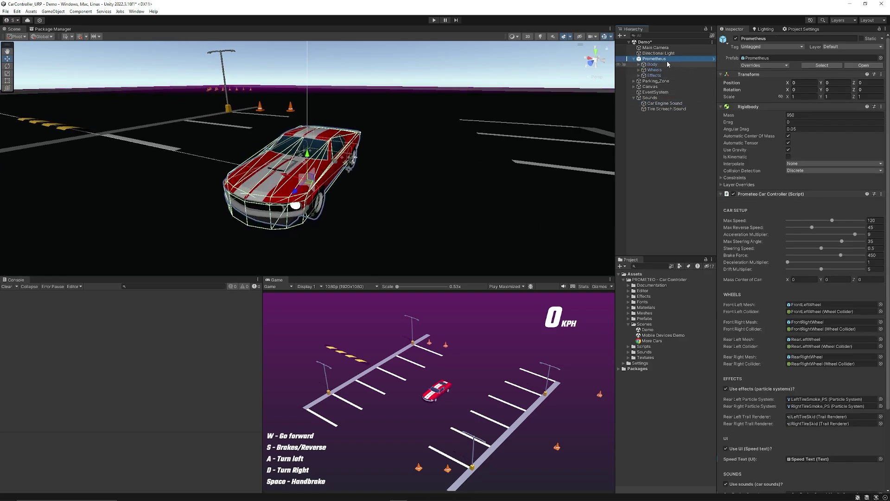
pyautogui.keyDown('alt'); pyautogui.moveTo(400, 161); pyautogui.dragTo(357, 156); pyautogui.keyUp('alt')
pyautogui.moveTo(356, 156); pyautogui.dragTo(375, 154, button='middle')
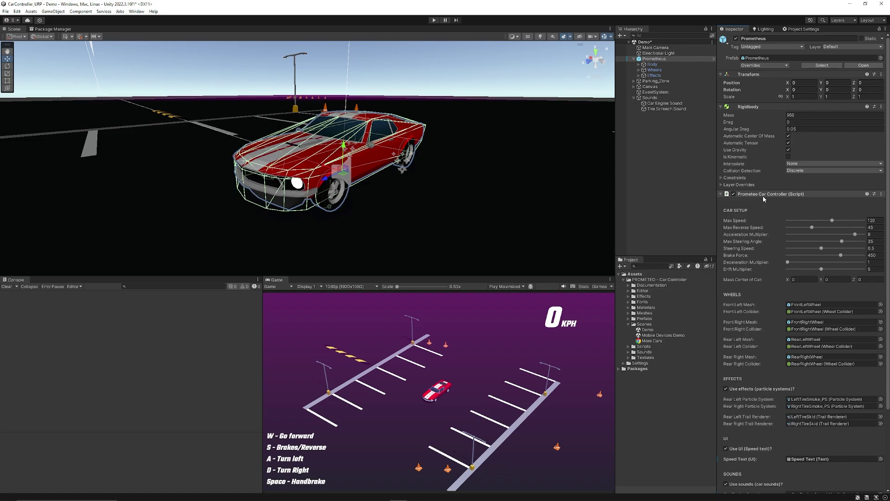
pyautogui.scroll(-4, 756, 259)
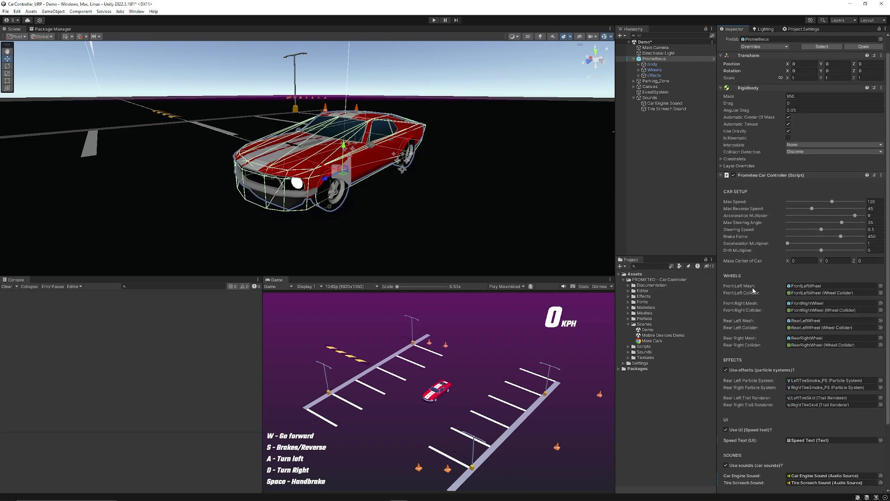
pyautogui.scroll(-1, 760, 255)
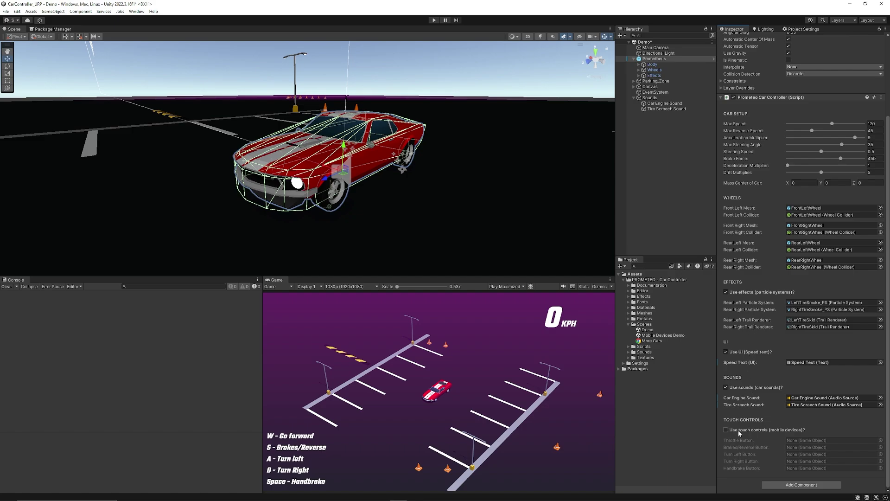
# - Inspect the car's Body and its child Collider, switching the Collider object off and on to check its outline
pyautogui.click(649, 65)
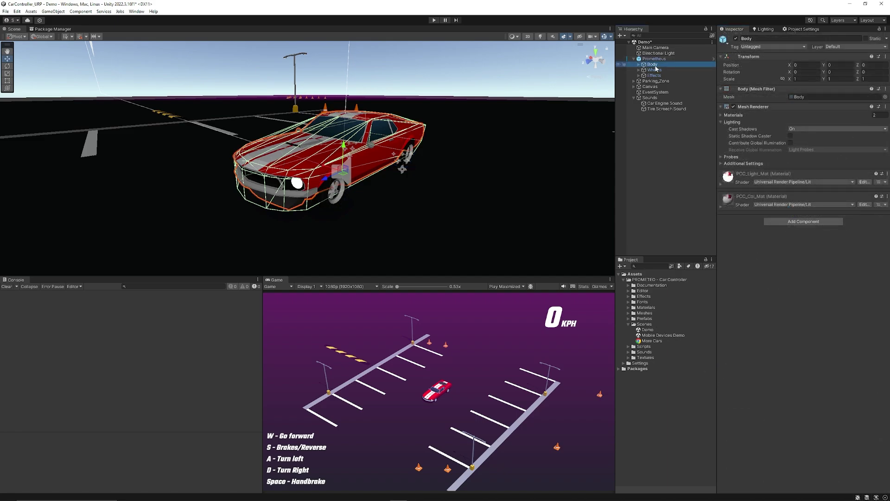
pyautogui.click(639, 64)
pyautogui.click(661, 70)
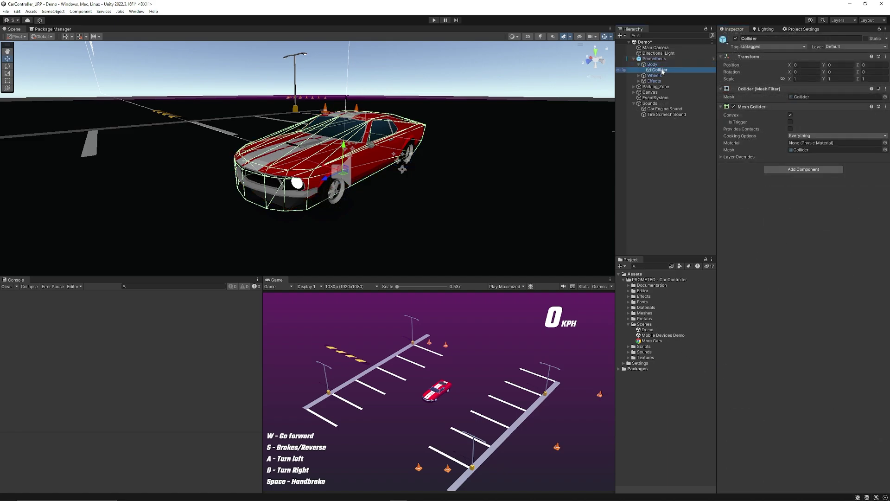
pyautogui.click(736, 40)
pyautogui.click(736, 39)
pyautogui.click(737, 40)
pyautogui.click(737, 40)
pyautogui.click(736, 39)
pyautogui.click(736, 40)
pyautogui.click(736, 41)
pyautogui.click(651, 65)
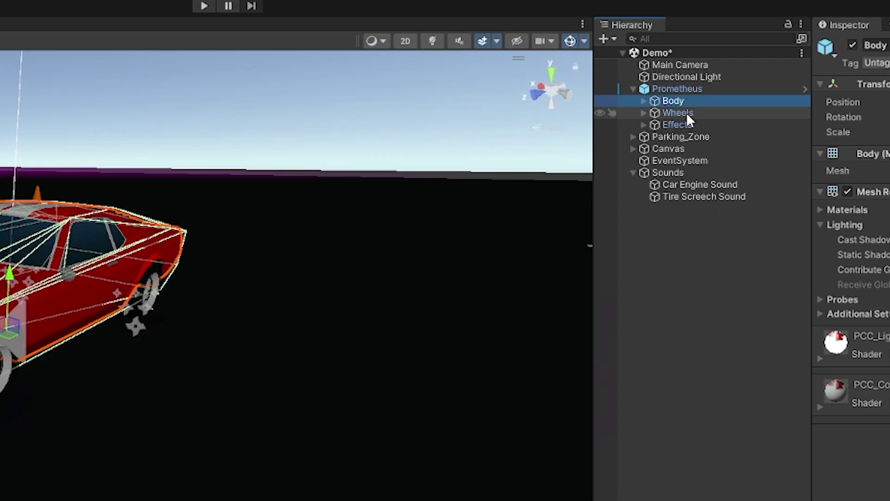
# - Examine the car's Wheels group and list the individual wheels under Meshes
pyautogui.click(686, 113)
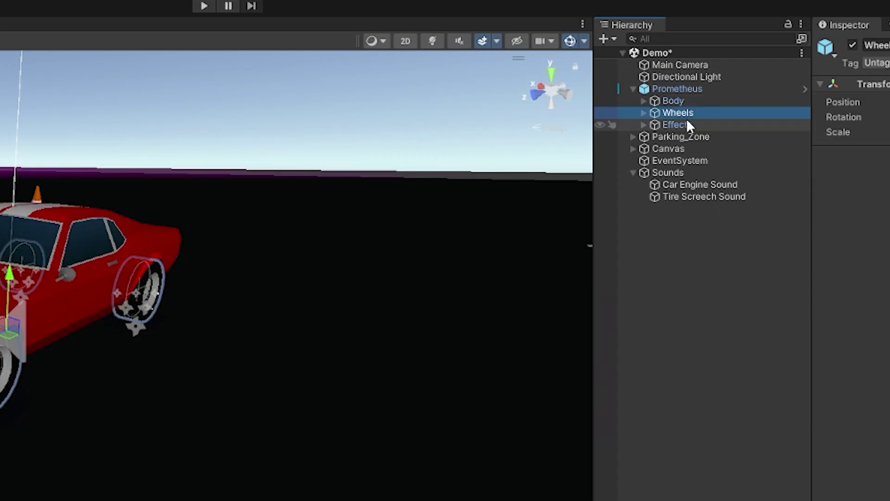
pyautogui.click(685, 122)
pyautogui.click(667, 114)
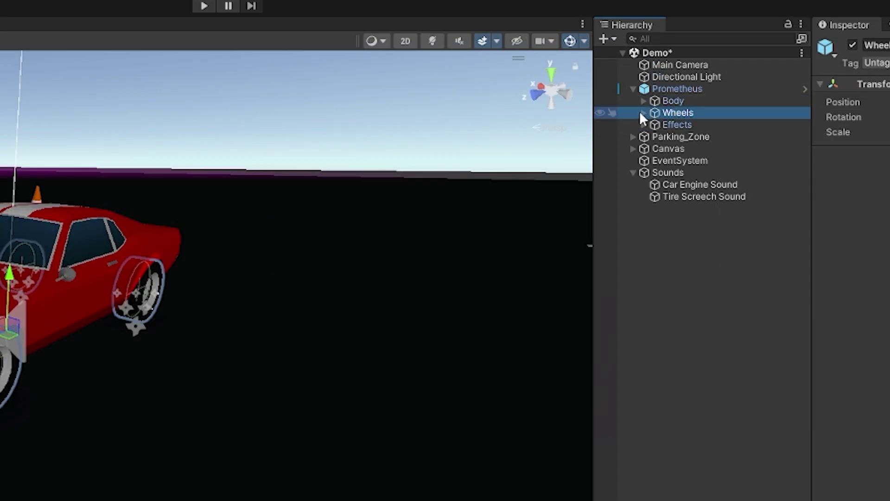
pyautogui.click(643, 113)
pyautogui.click(688, 125)
pyautogui.click(654, 125)
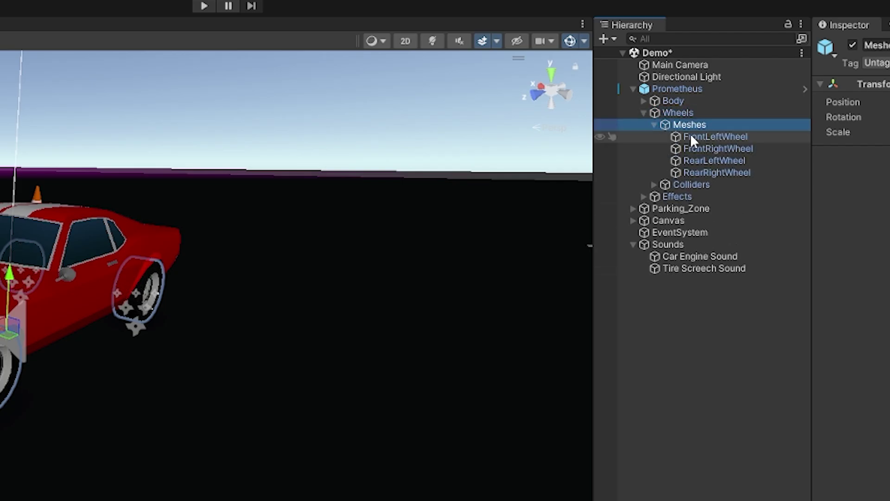
# - Focus on the FrontLeftWheel mesh and slide it sideways out of the car and back into place
pyautogui.click(693, 136)
pyautogui.press('f')
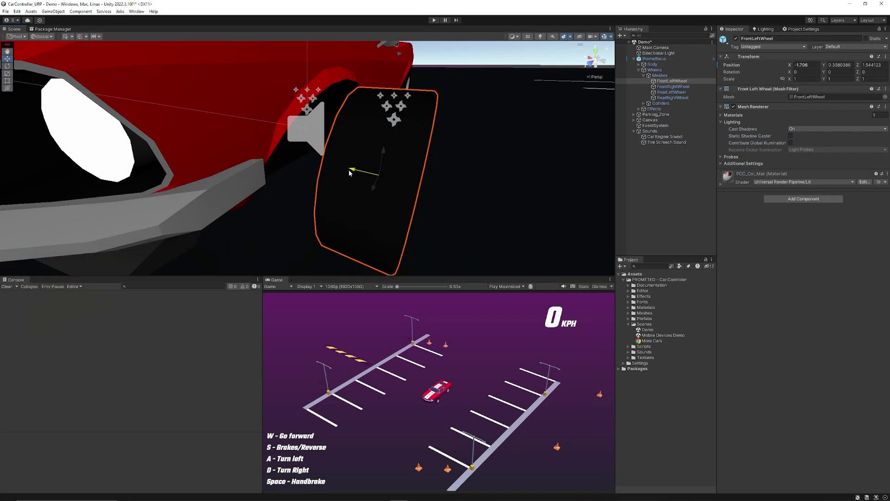
pyautogui.moveTo(349, 172); pyautogui.dragTo(288, 168)
pyautogui.keyDown('alt'); pyautogui.moveTo(425, 164); pyautogui.dragTo(394, 165); pyautogui.keyUp('alt')
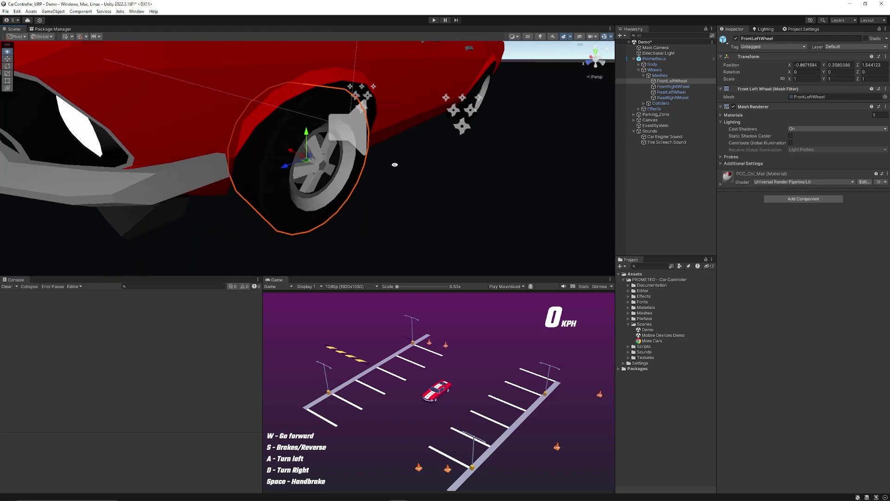
# - Examine the FrontLeftWheel object under Colliders, its Wheel Collider settings and how the collider fits around the wheel
pyautogui.click(643, 75)
pyautogui.click(643, 81)
pyautogui.doubleClick(667, 86)
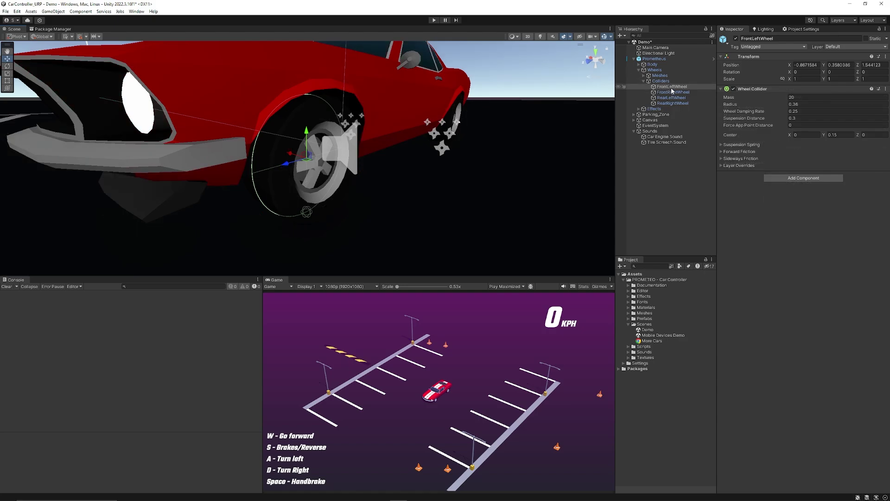
pyautogui.click(671, 87)
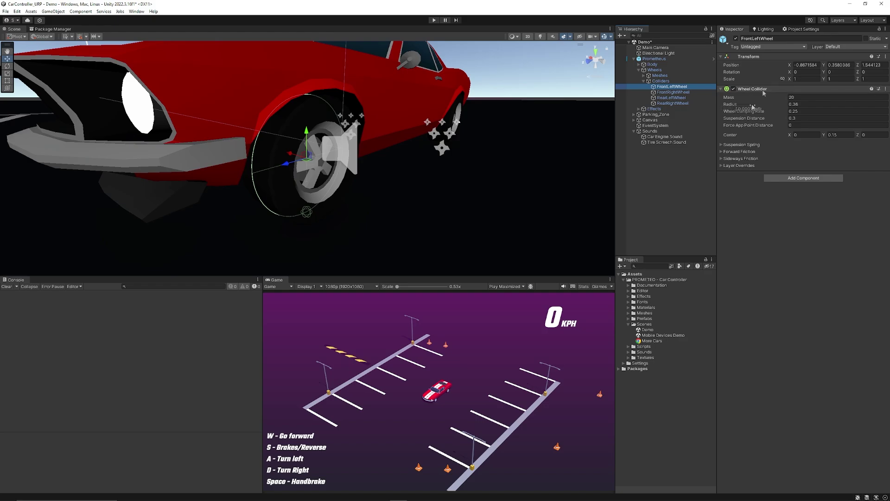
pyautogui.click(747, 144)
pyautogui.click(752, 145)
pyautogui.click(749, 151)
pyautogui.click(751, 152)
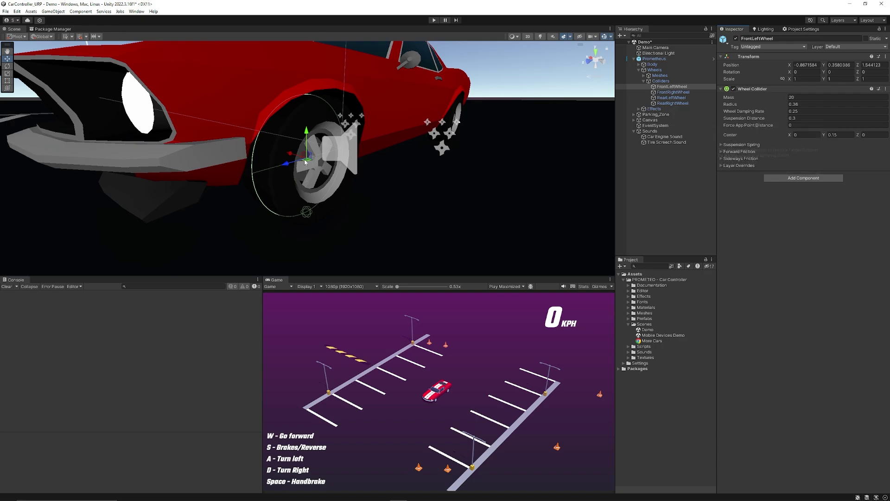
pyautogui.keyDown('alt'); pyautogui.moveTo(125, 163); pyautogui.dragTo(225, 135); pyautogui.keyUp('alt')
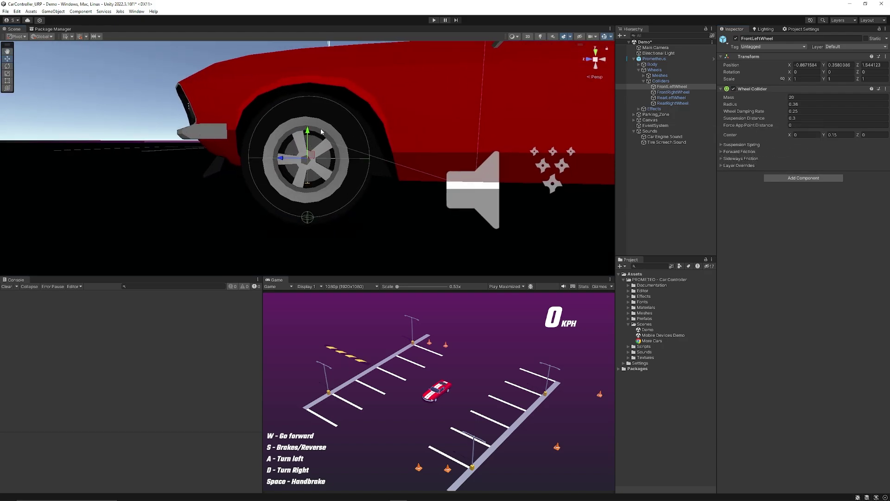
pyautogui.keyDown('alt'); pyautogui.moveTo(322, 129); pyautogui.dragTo(433, 152); pyautogui.keyUp('alt')
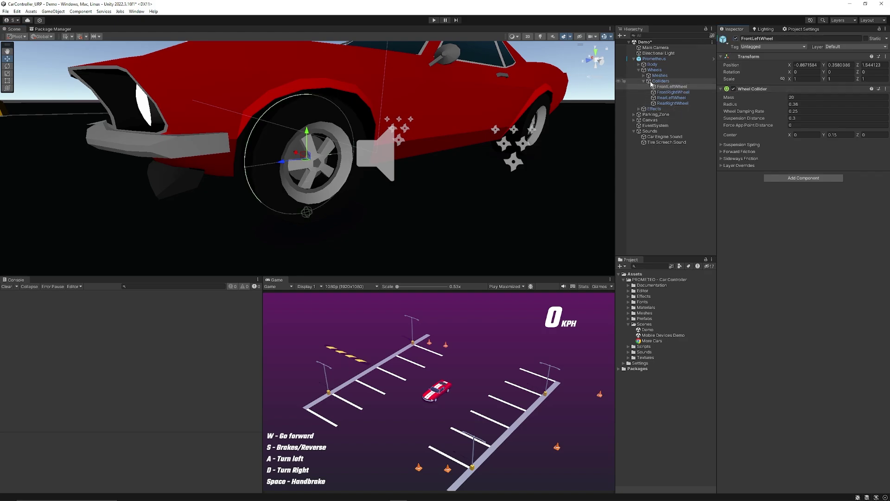
# - Examine the car's Effects objects, previewing the tire smoke particle systems and the RightTireSkid trail renderer
pyautogui.click(644, 82)
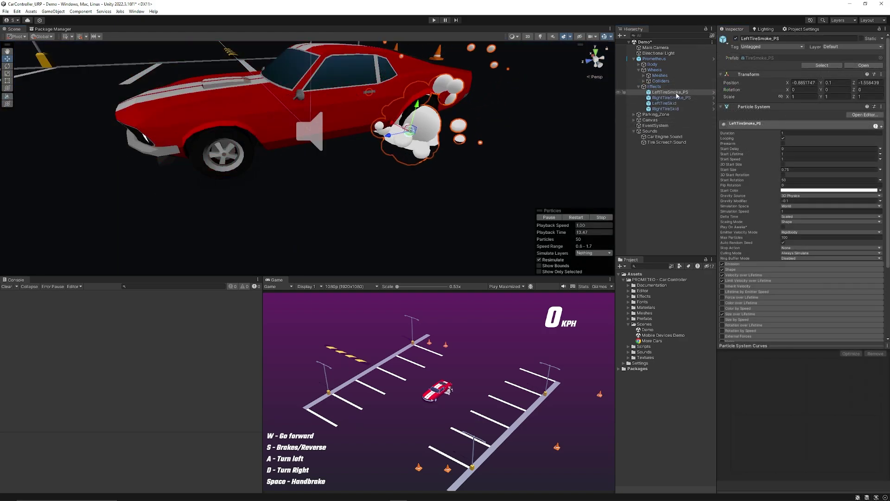
pyautogui.click(676, 98)
pyautogui.click(667, 92)
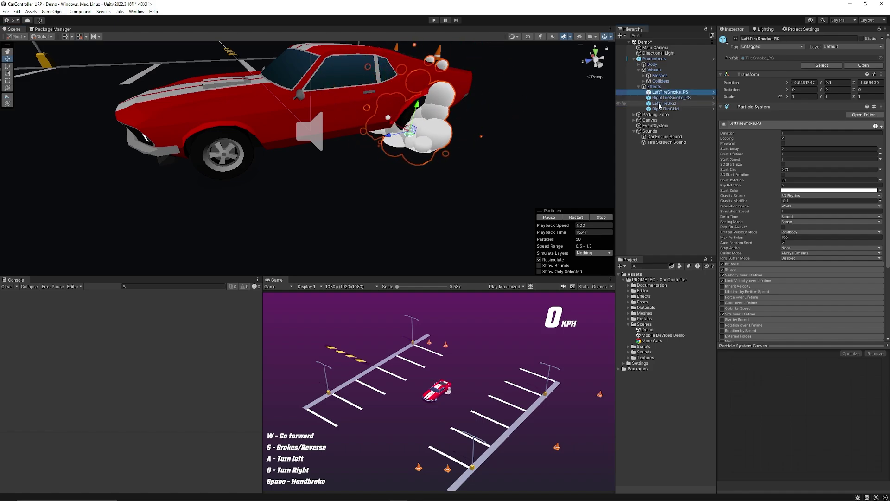
pyautogui.click(673, 108)
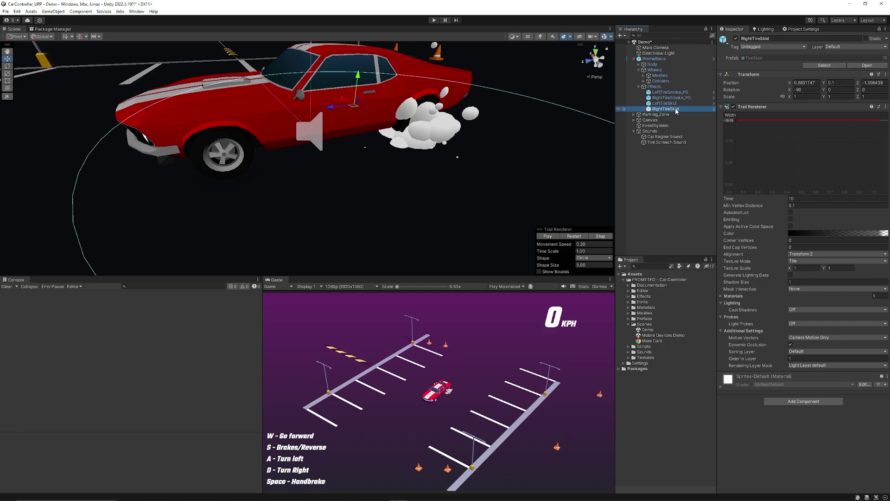
pyautogui.keyDown('alt'); pyautogui.moveTo(452, 178); pyautogui.dragTo(283, 160); pyautogui.keyUp('alt')
pyautogui.click(647, 189)
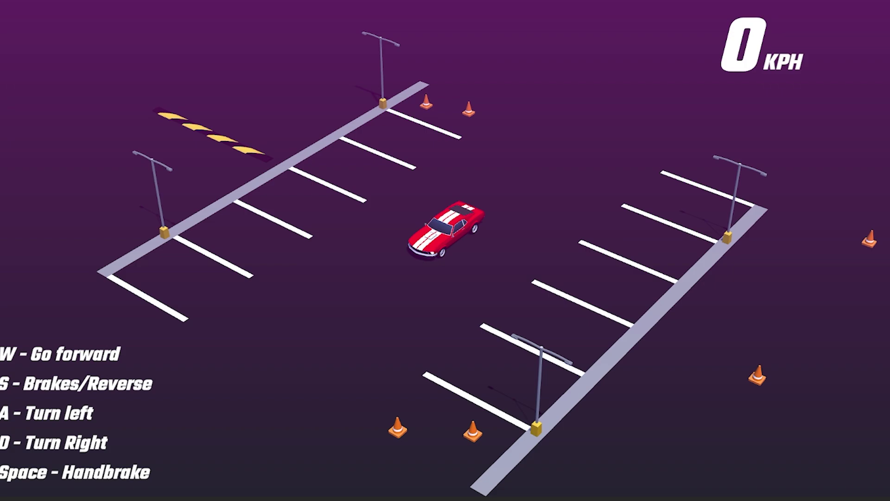
# - Test-drive the demo car in the parking lot, accelerating, braking, turning right and drifting with the handbrake
pyautogui.press('w')
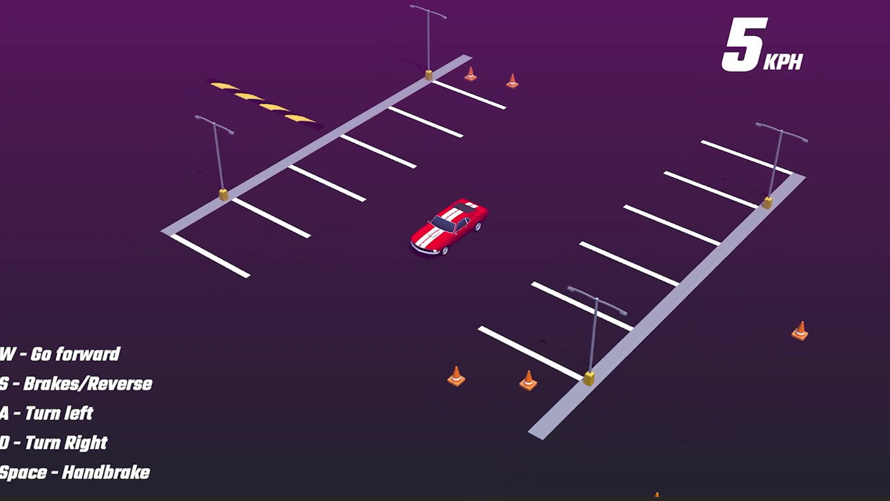
pyautogui.press('w')
pyautogui.press('s')
pyautogui.press('w')
pyautogui.press('w')
pyautogui.press('d')
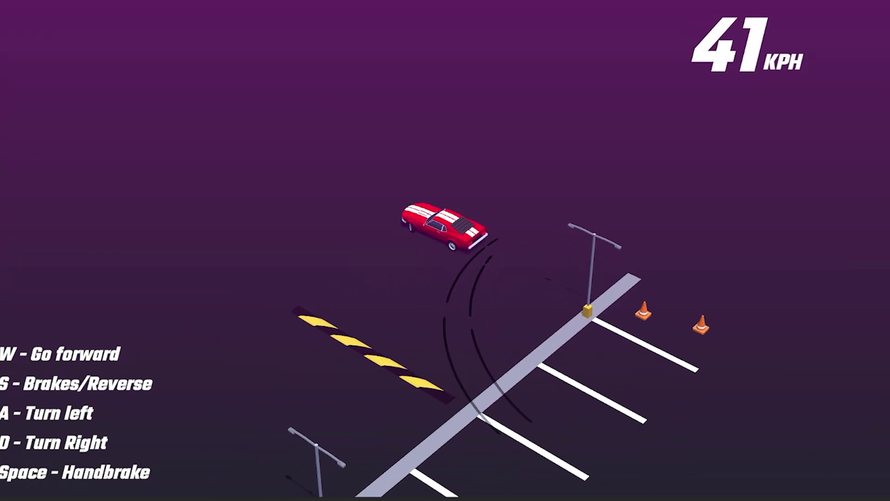
pyautogui.press('d')
pyautogui.press('space')
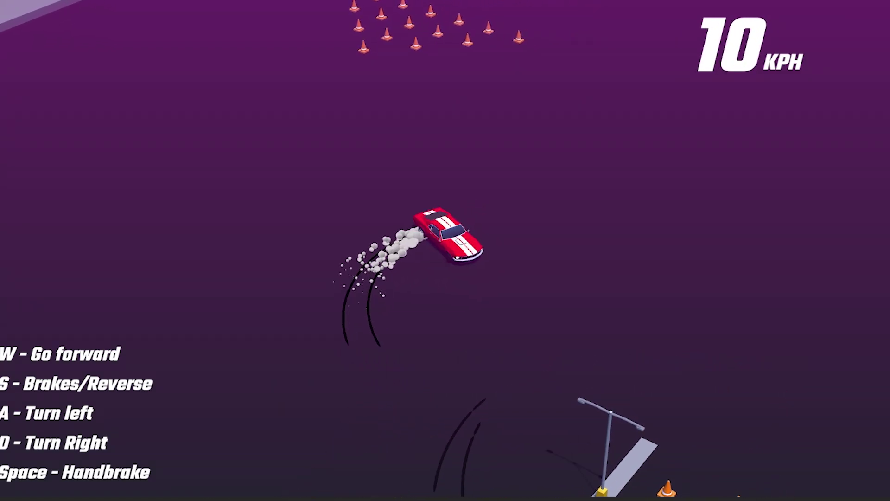
# - Steer the car in both directions past the parking lot, speed into the cone cluster and swing it around with the handbrake
pyautogui.press('d')
pyautogui.press('a')
pyautogui.press('w')
pyautogui.press('a')
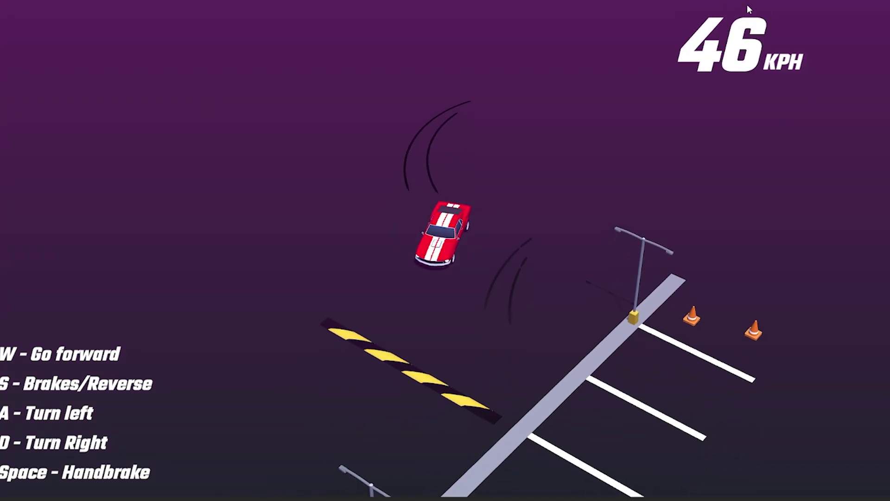
pyautogui.press('w')
pyautogui.press('d')
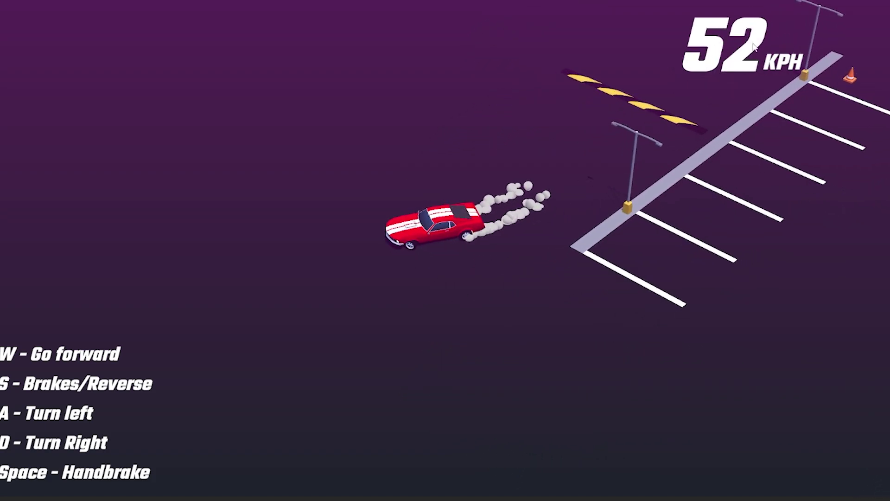
pyautogui.press('d')
pyautogui.press('w')
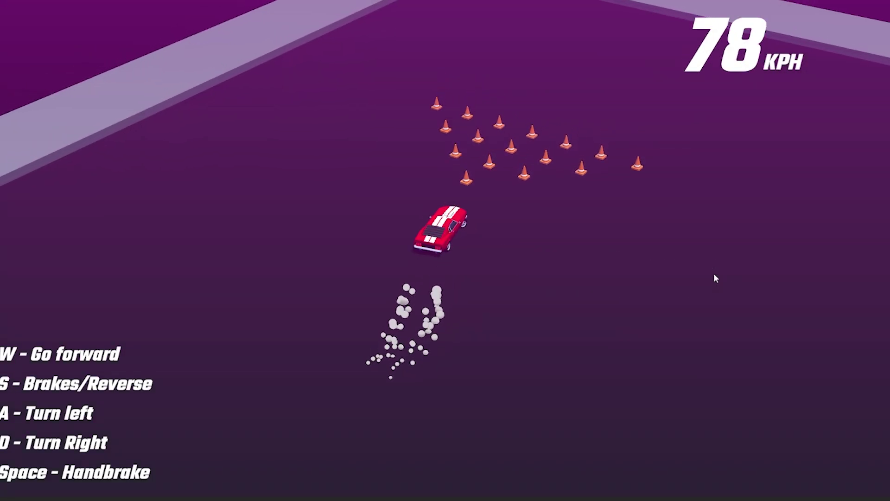
pyautogui.press('d')
pyautogui.press('space')
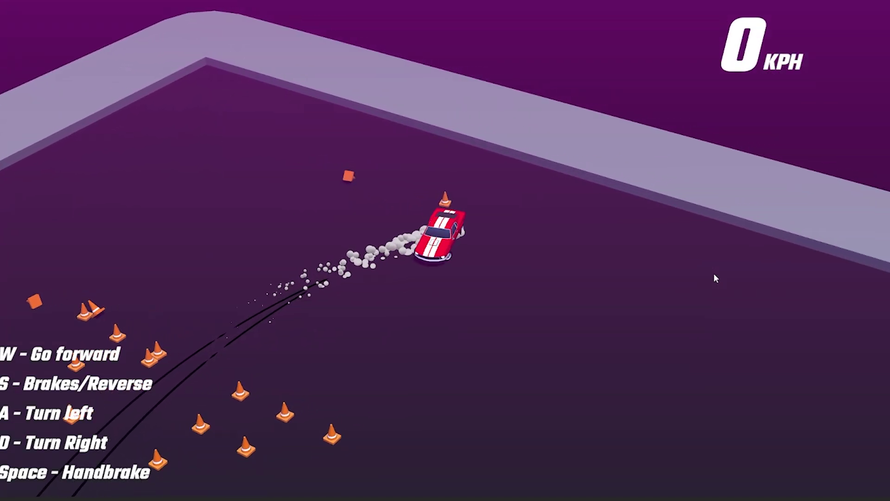
# - Drive away from the barrier, weaving between left and right turns and drifting with the handbrake at speed
pyautogui.press('w')
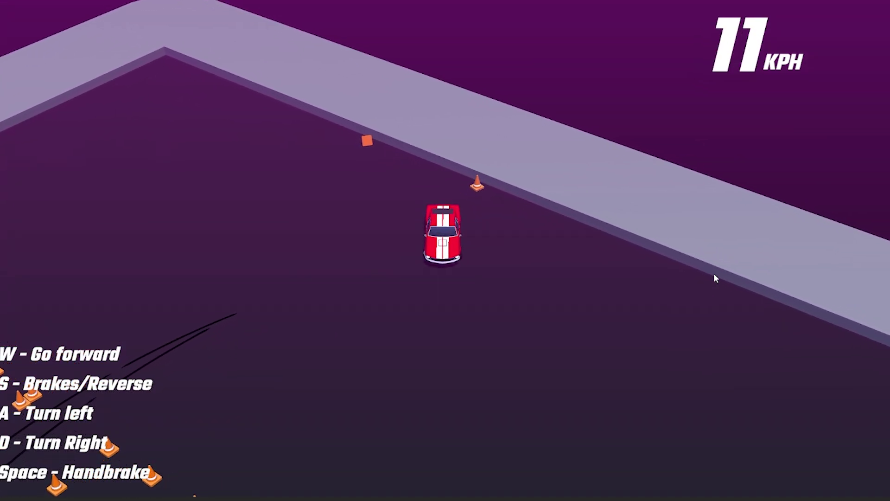
pyautogui.press('a')
pyautogui.press('d')
pyautogui.press('a')
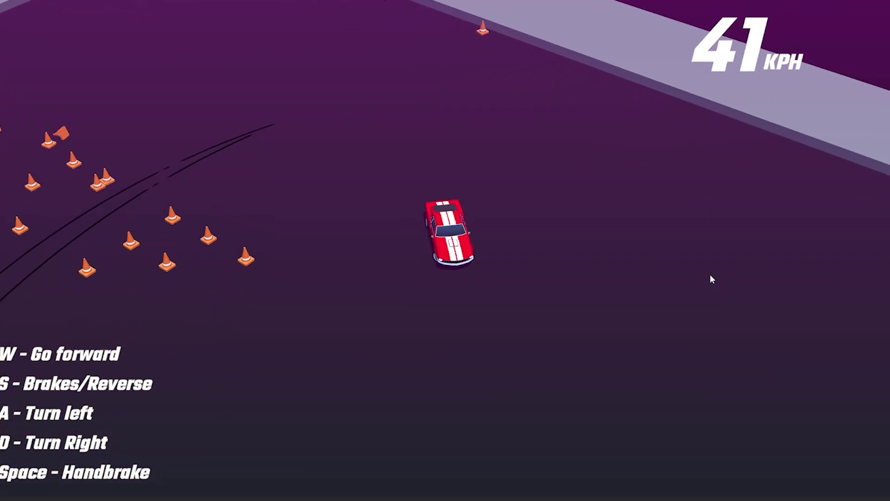
pyautogui.press('d')
pyautogui.press('space')
pyautogui.press('a')
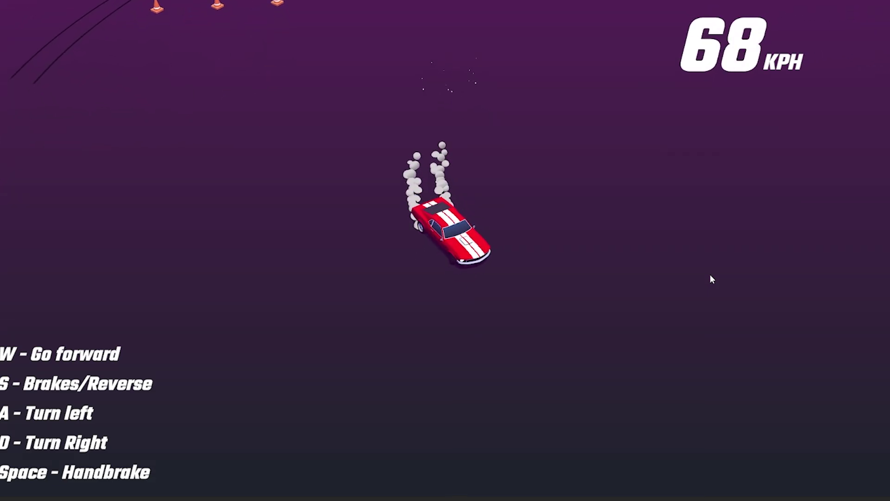
pyautogui.press('d')
pyautogui.press('space')
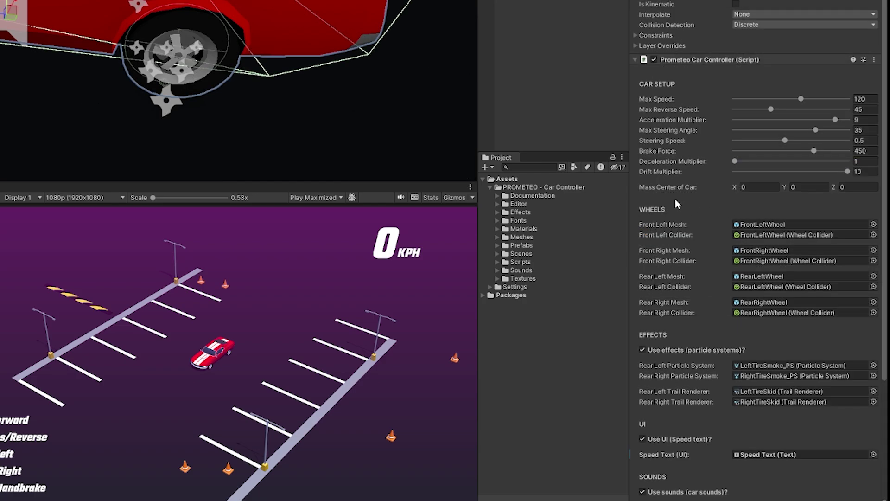
# - Examine the Prometeo Car Controller's Car Setup values and the wheel meshes and colliders assigned under Wheels
pyautogui.scroll(-3, 676, 200)
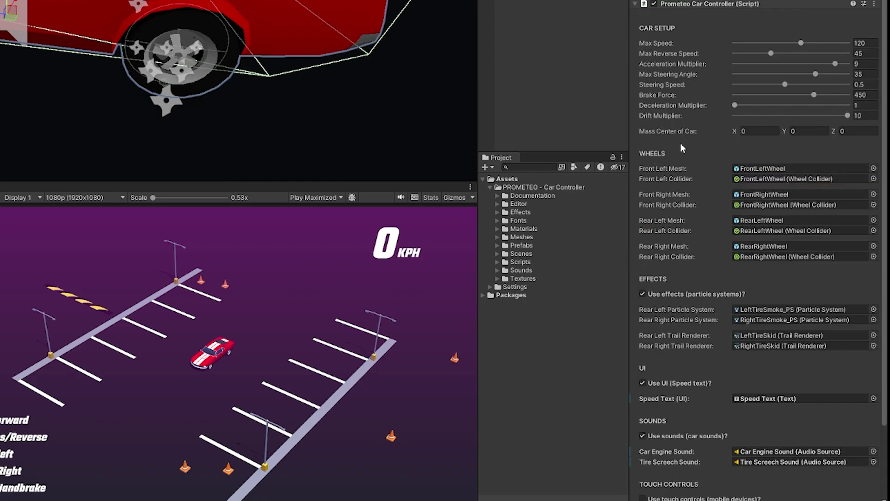
pyautogui.scroll(-3, 684, 142)
pyautogui.scroll(2, 723, 140)
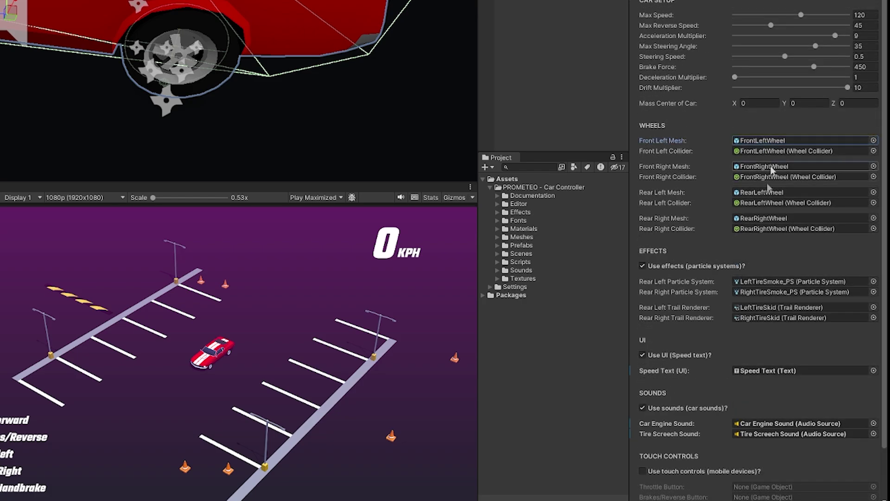
pyautogui.click(767, 194)
pyautogui.click(771, 216)
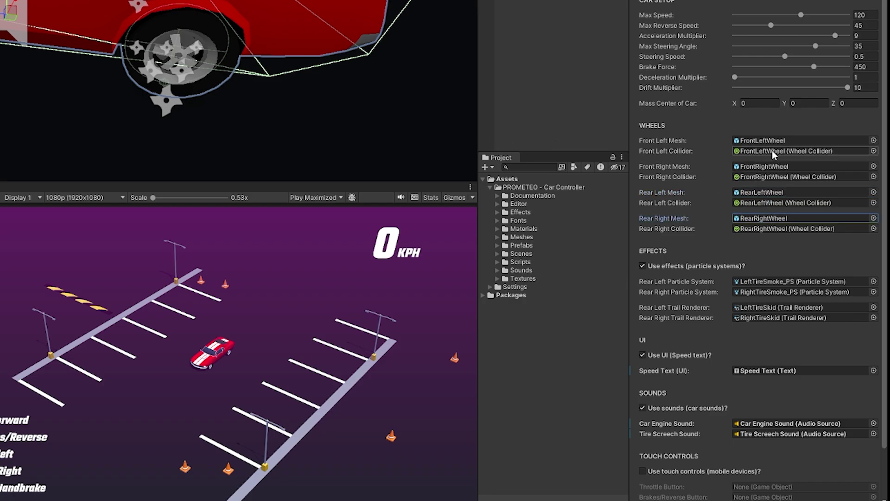
pyautogui.scroll(-3, 781, 155)
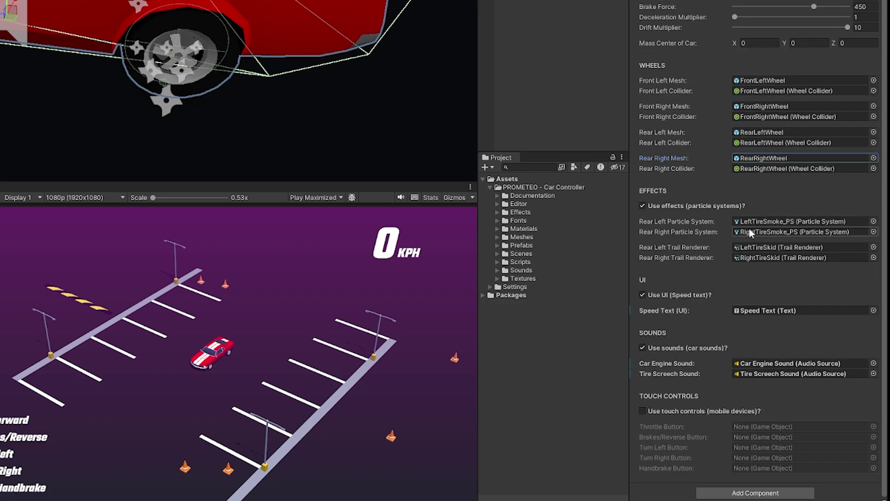
# - Examine the controller's Effects, UI, Sounds and Touch Controls options, toggling Use touch controls on and back off
pyautogui.click(659, 207)
pyautogui.click(655, 205)
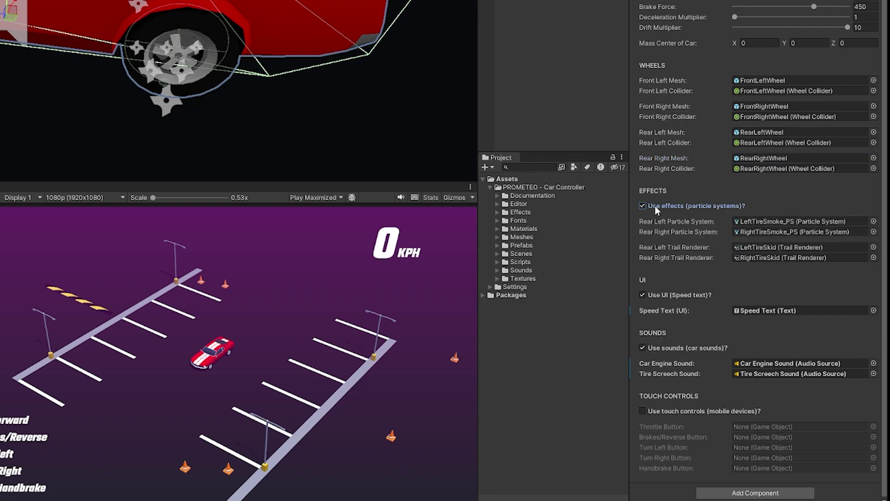
pyautogui.click(663, 295)
pyautogui.click(650, 294)
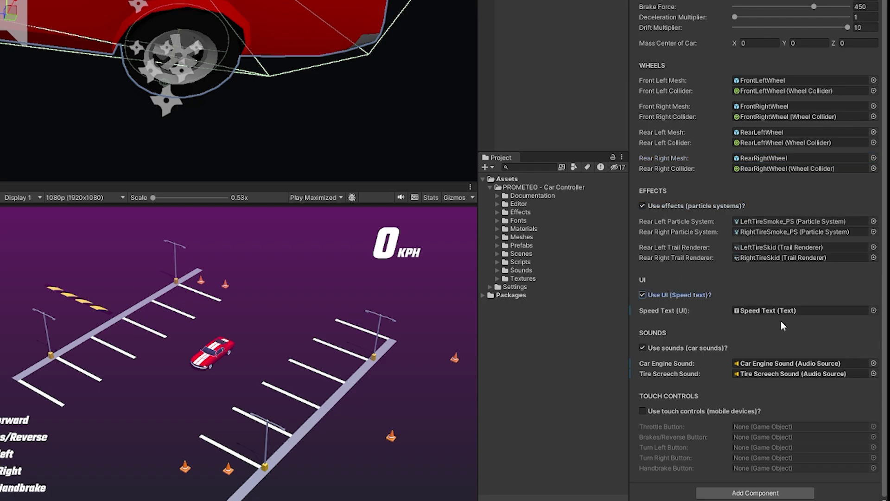
pyautogui.doubleClick(755, 312)
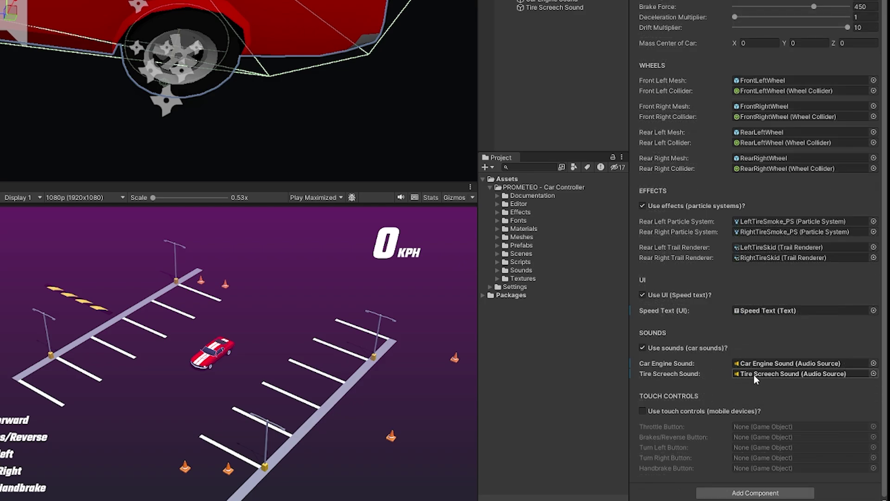
pyautogui.click(649, 411)
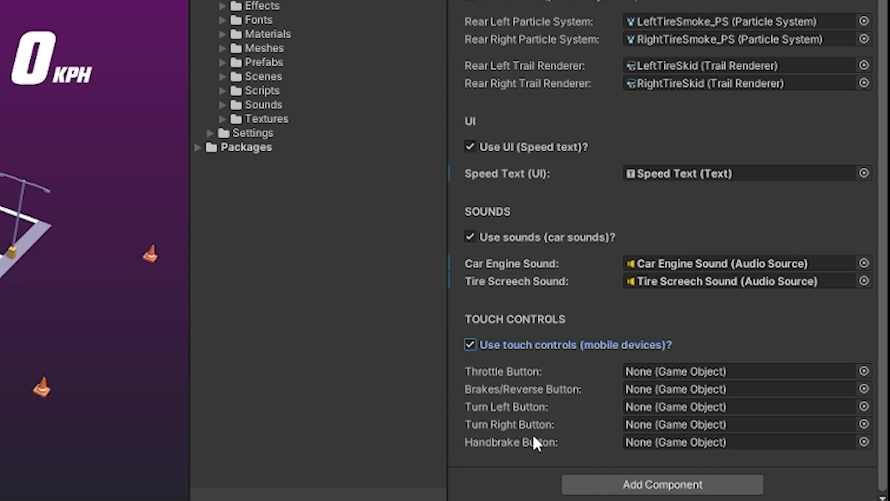
pyautogui.click(488, 345)
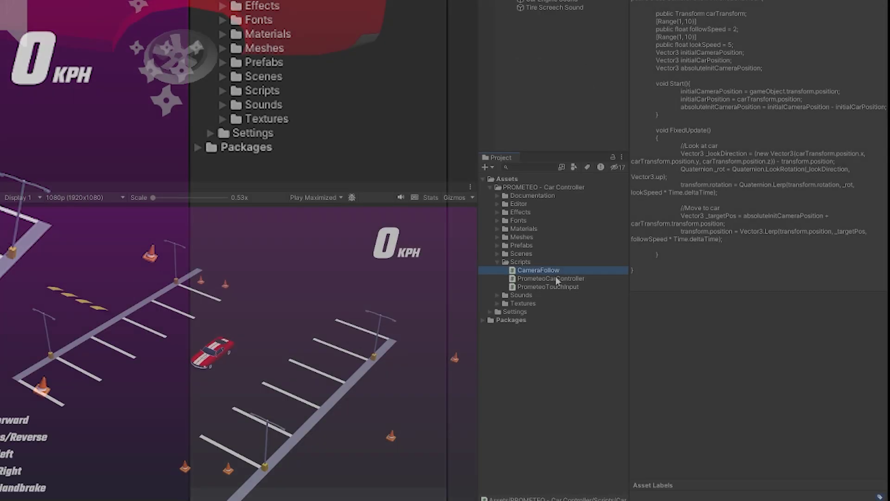
# - Preview the PrometeoTouchInput and CameraFollow scripts in the Scripts folder and open PrometeoCarController in Visual Studio
pyautogui.click(560, 285)
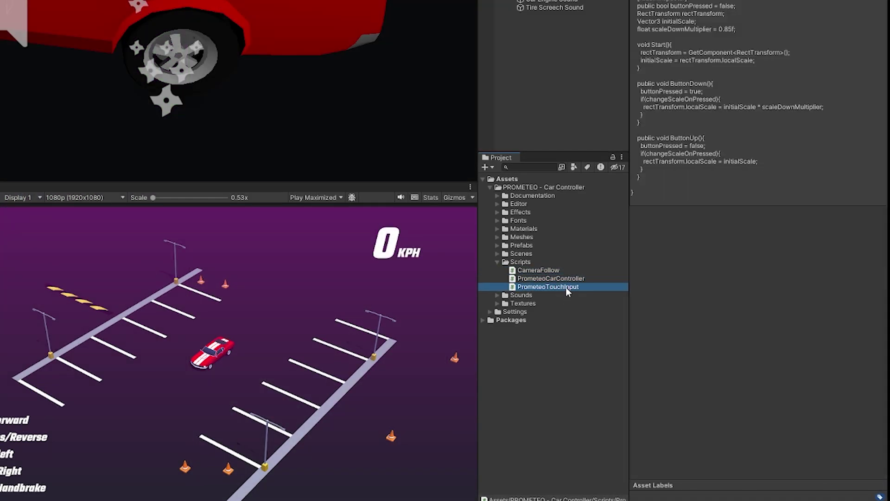
pyautogui.click(554, 271)
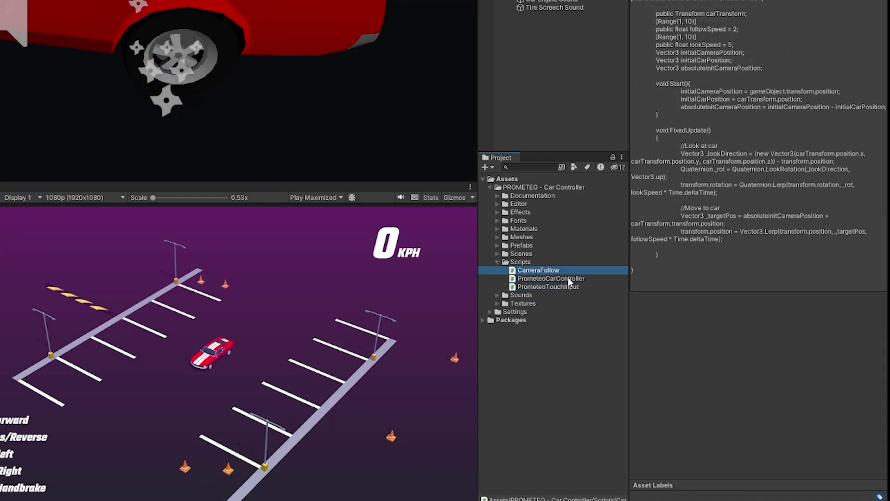
pyautogui.click(556, 278)
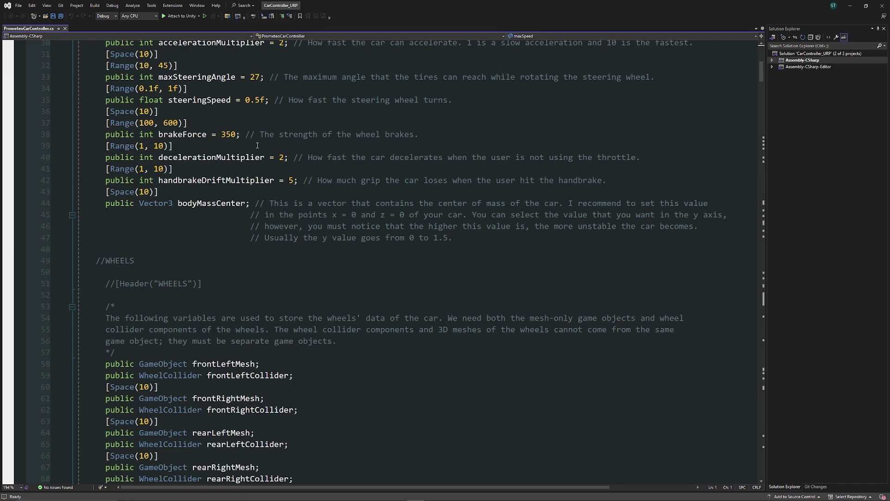
# - Read through PrometeoCarController.cs from the wheel variables to the Start setup and the car physics part of Update
pyautogui.scroll(-13, 258, 145)
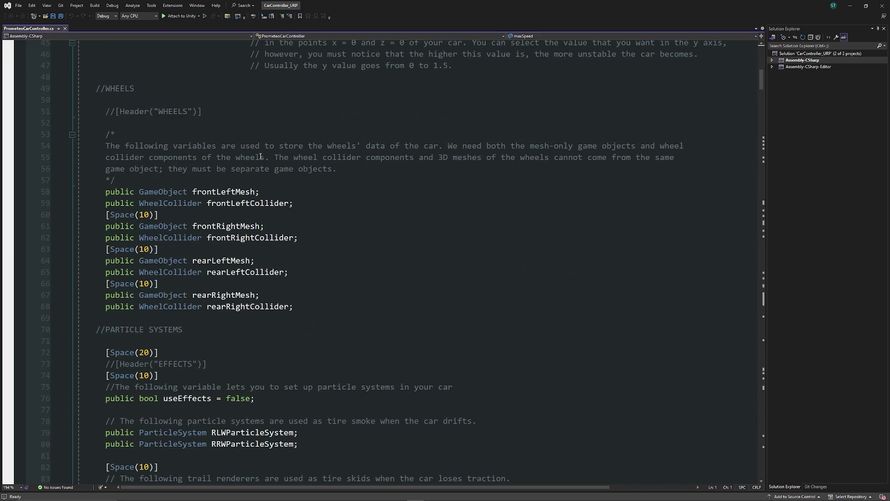
pyautogui.scroll(-13, 251, 149)
pyautogui.scroll(-13, 292, 185)
pyautogui.scroll(-16, 268, 173)
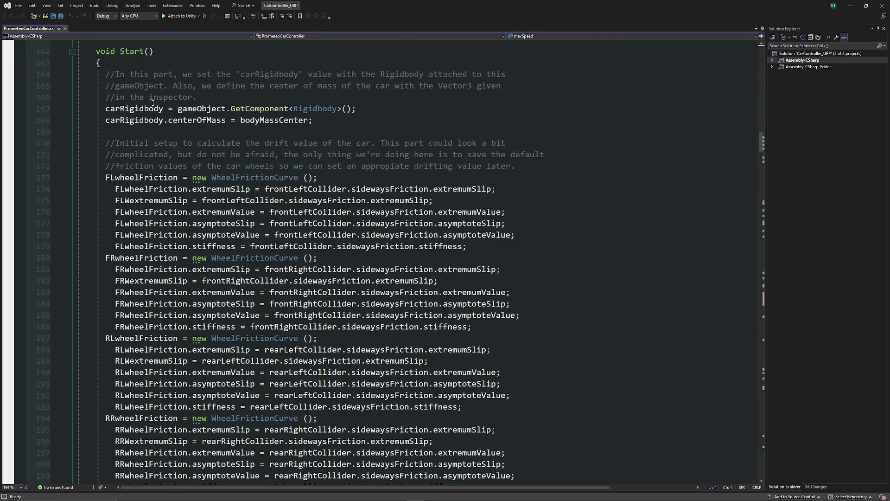
pyautogui.scroll(-14, 283, 177)
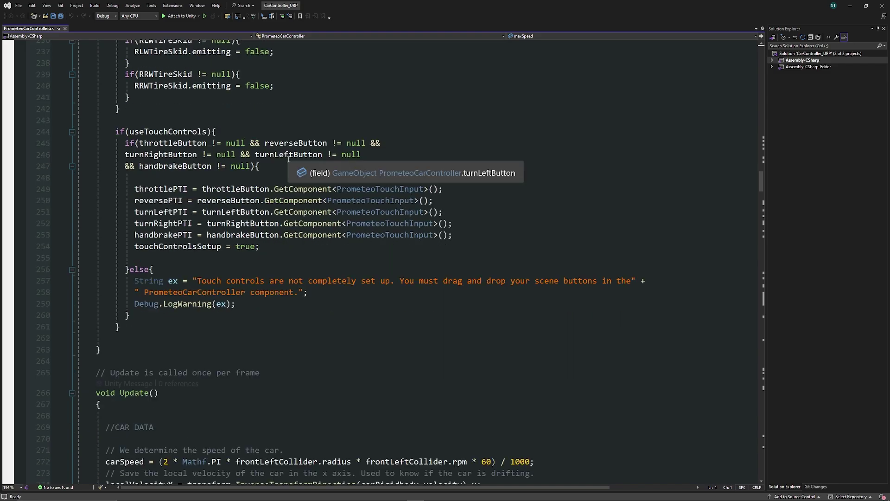
pyautogui.scroll(-12, 288, 159)
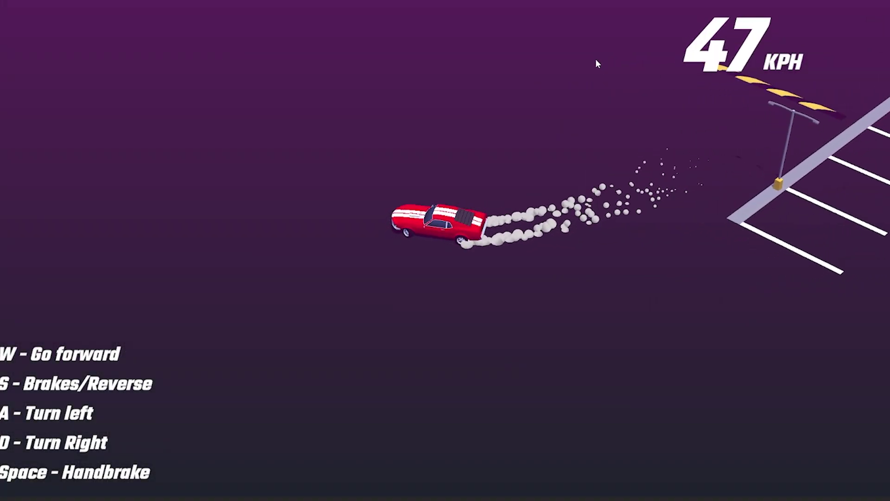
# - Test-drive the demo car again, drifting right, accelerating into the cones, stopping with the handbrake and pulling away from the barrier
pyautogui.press('w')
pyautogui.press('d')
pyautogui.press('d')
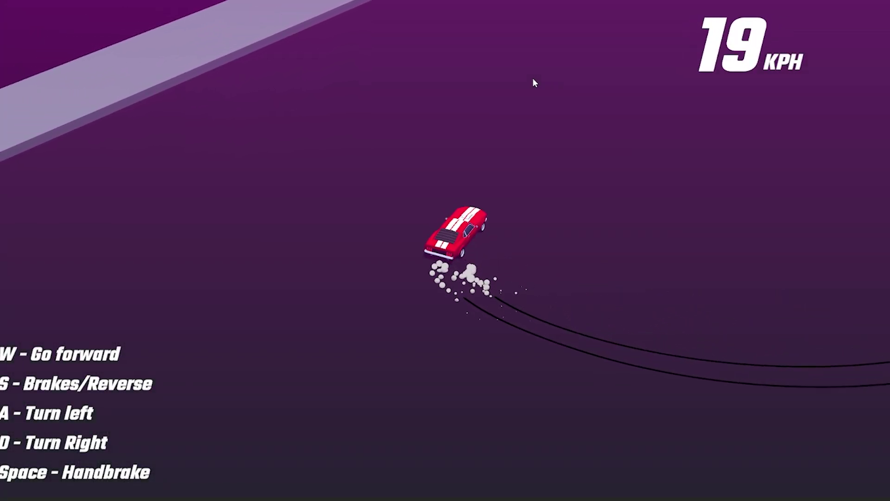
pyautogui.press('w')
pyautogui.press('a')
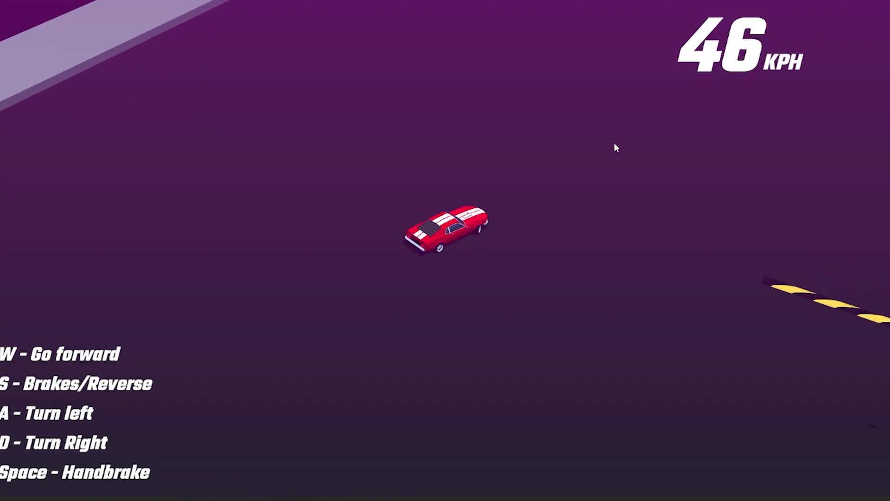
pyautogui.press('w')
pyautogui.press('w')
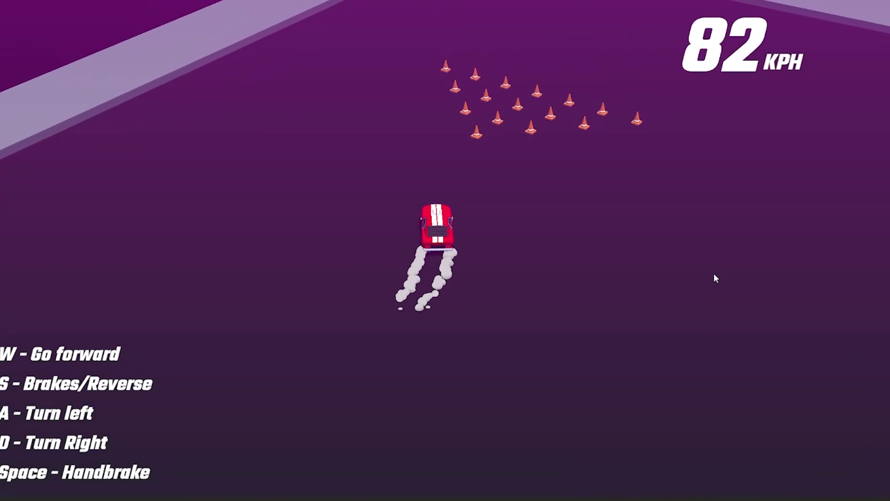
pyautogui.press('d')
pyautogui.press('space')
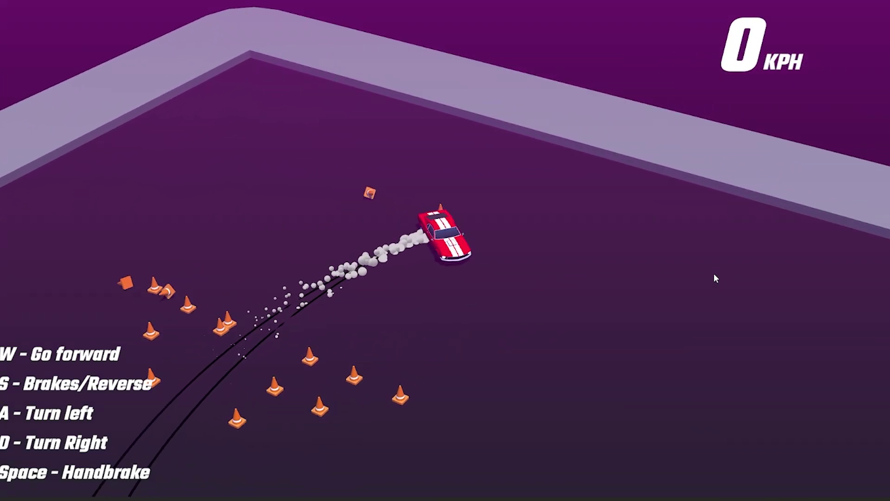
pyautogui.press('s')
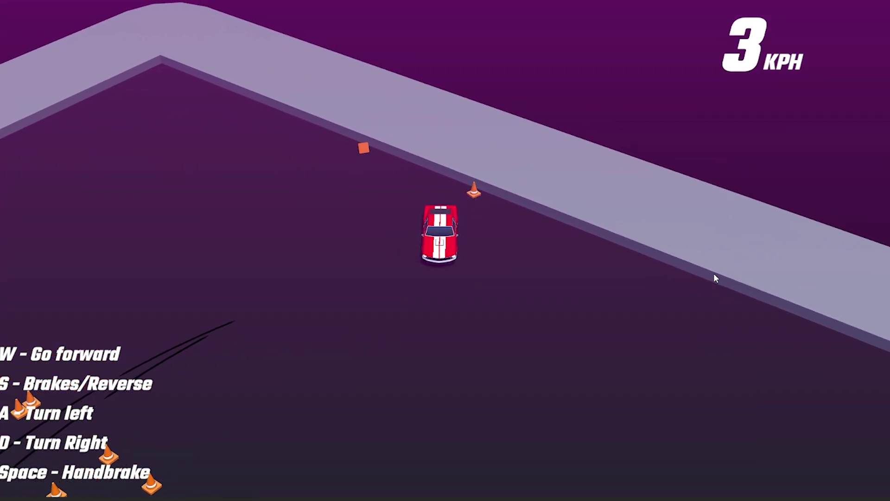